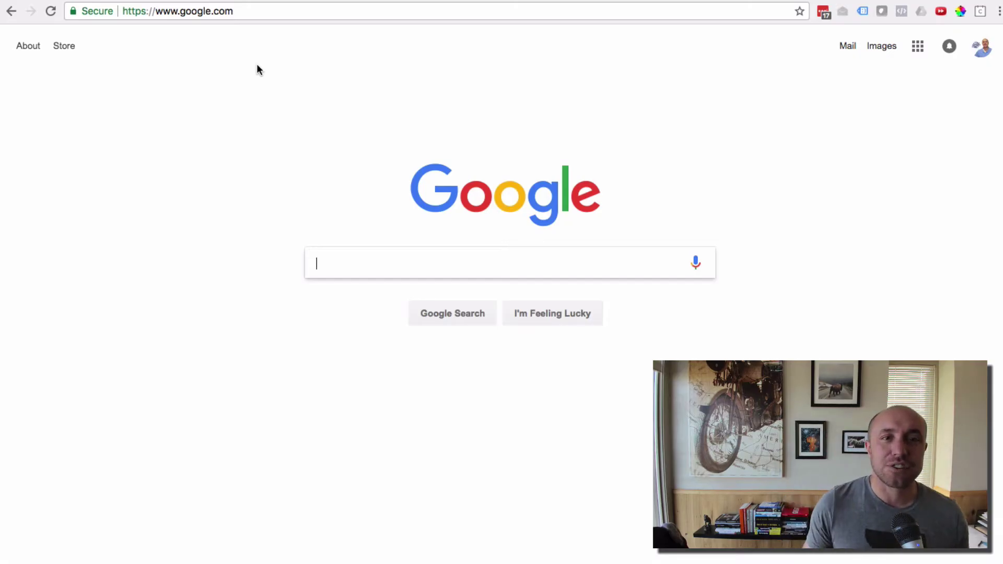
# Go to business.google.com in the browser address bar.
pyautogui.click(252, 16)
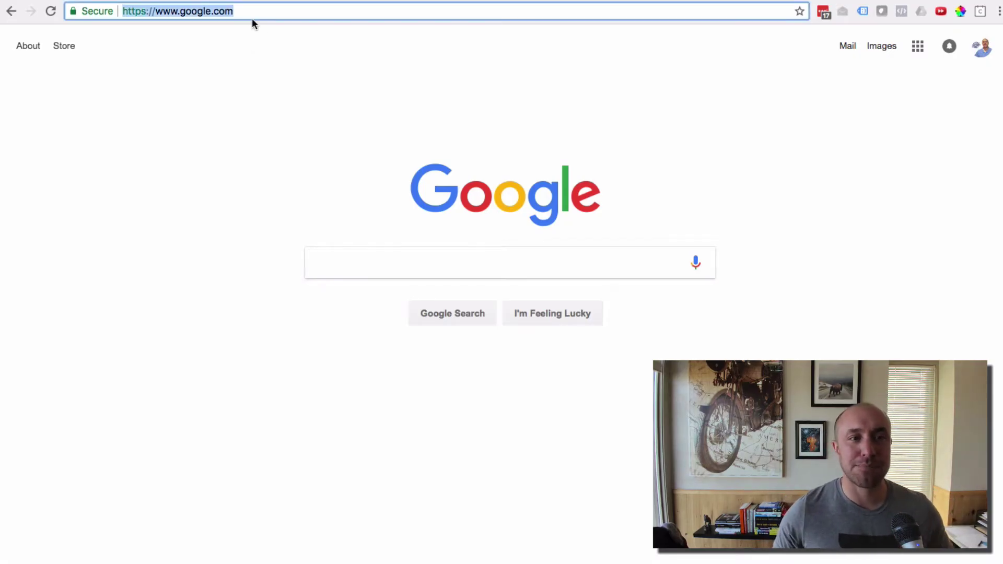
pyautogui.write('buw')
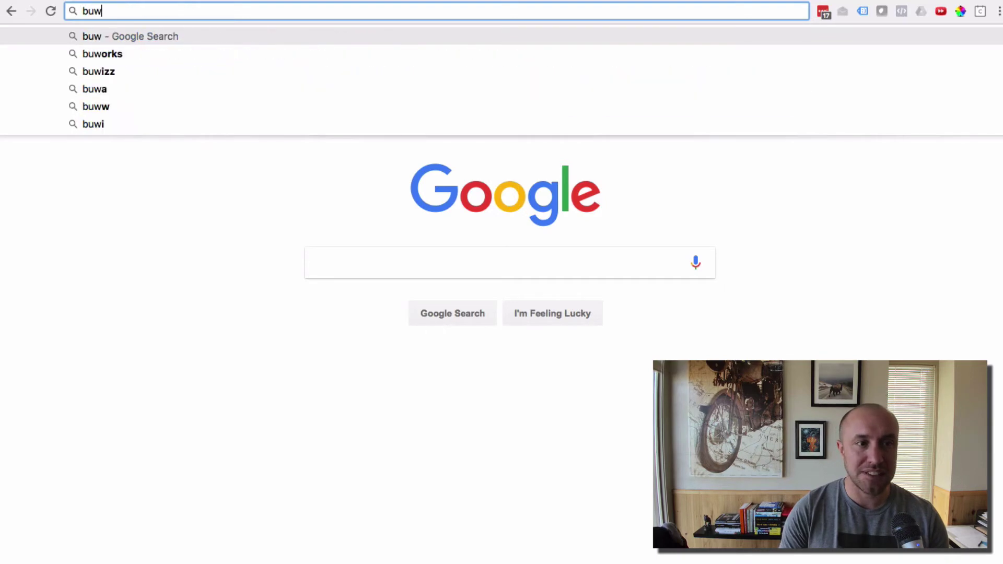
pyautogui.press('BackSpace')
pyautogui.write('siness')
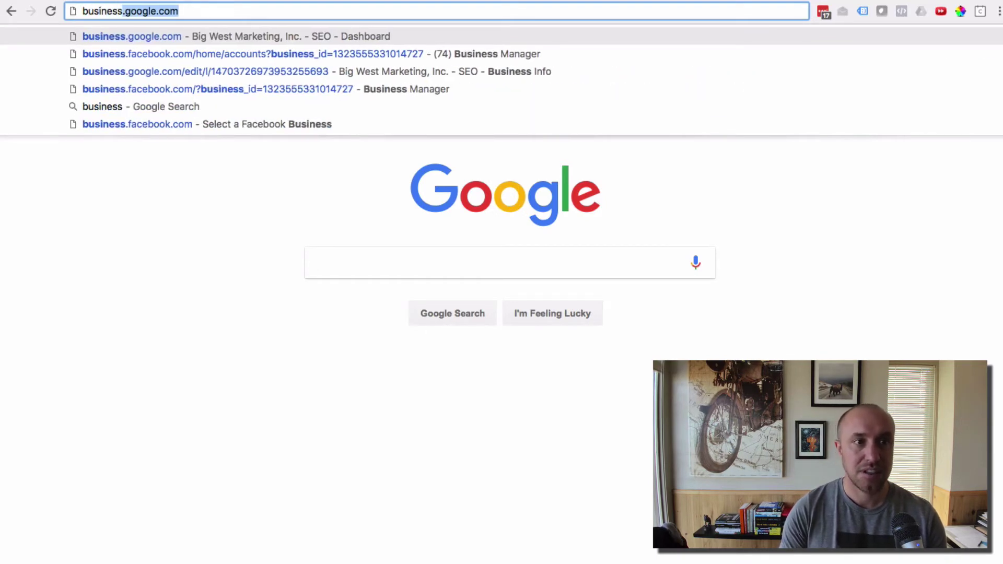
pyautogui.press('Return')
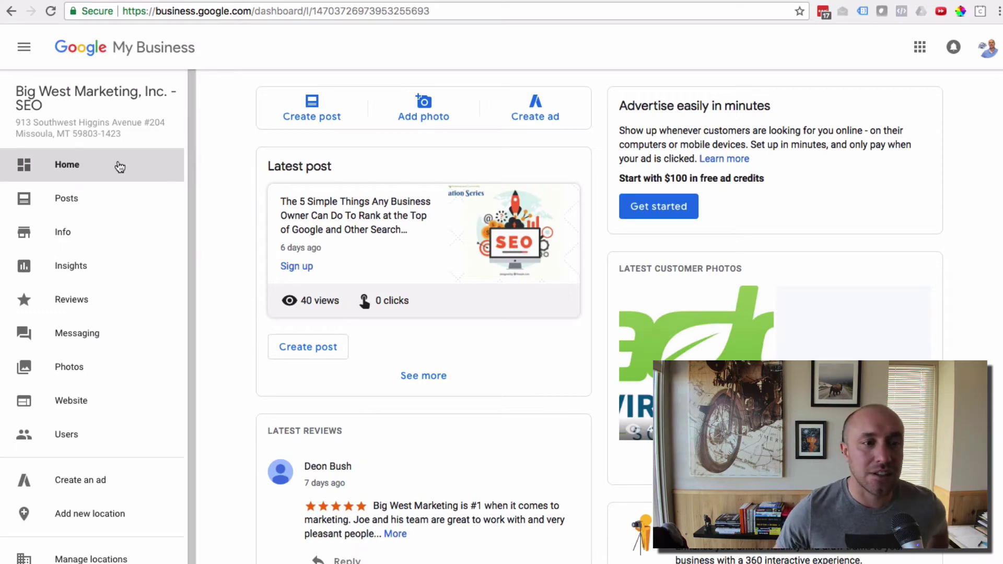
# Open the business's Info page and bring up the Services editor.
pyautogui.click(71, 235)
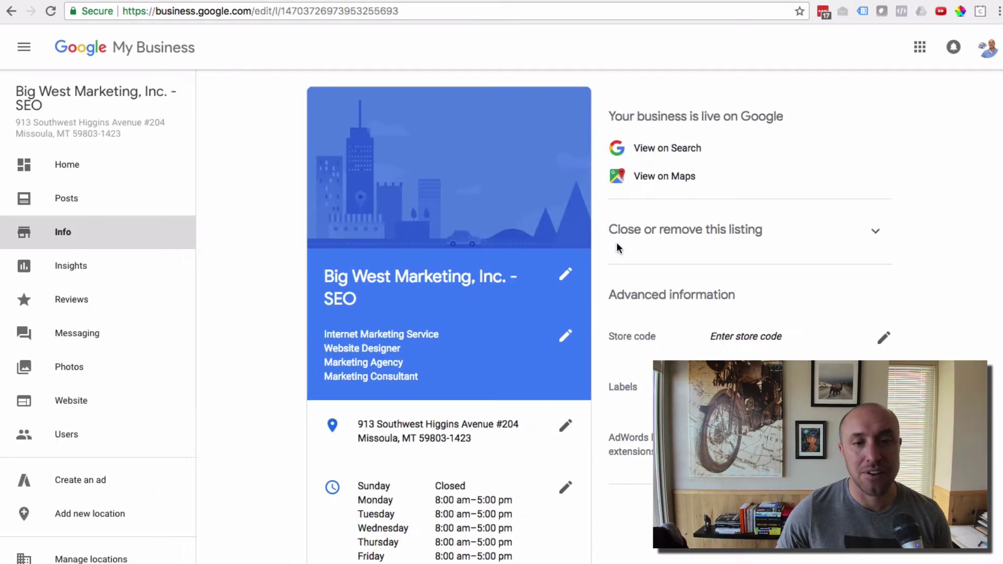
pyautogui.scroll(-9, 600, 245)
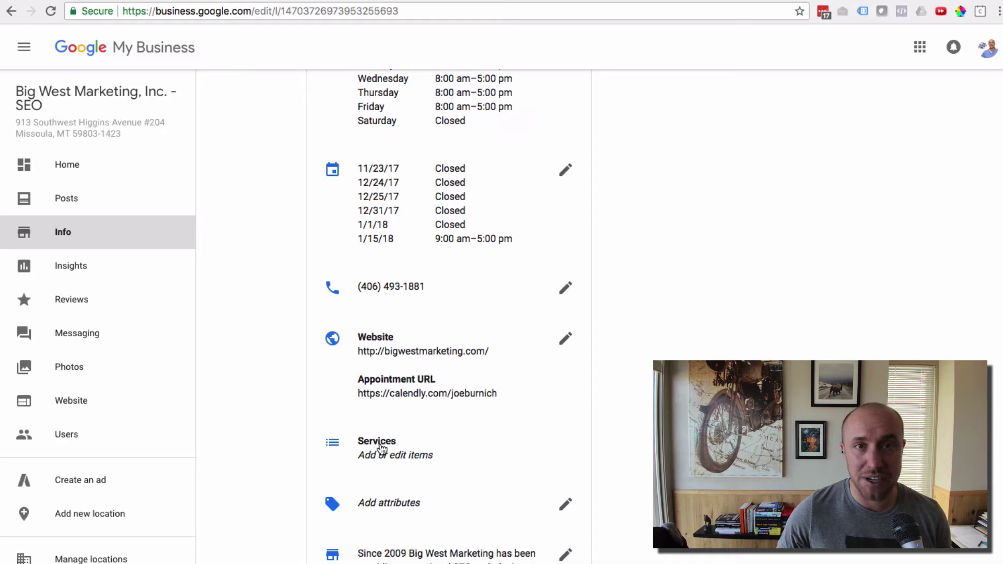
pyautogui.scroll(-1, 381, 448)
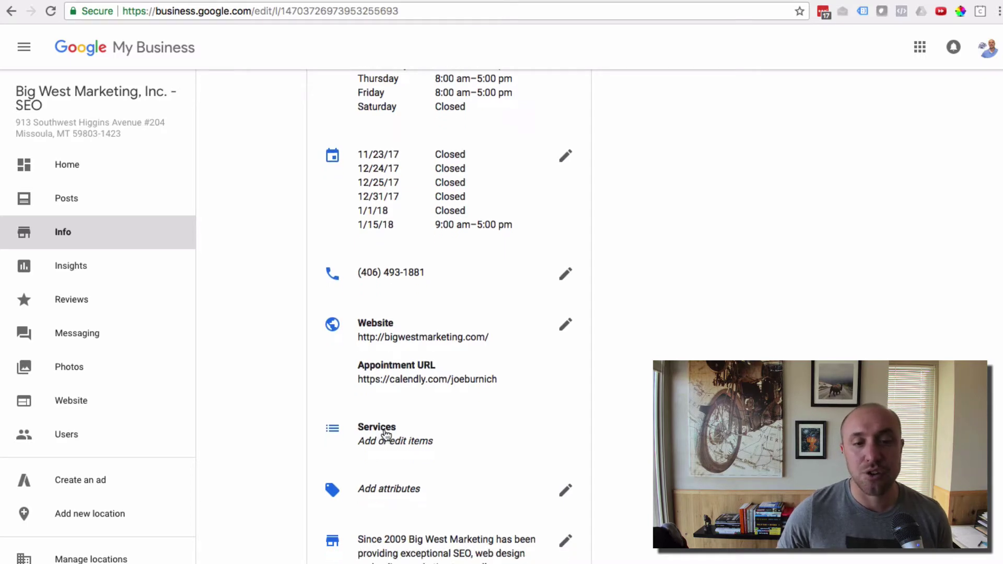
pyautogui.click(386, 434)
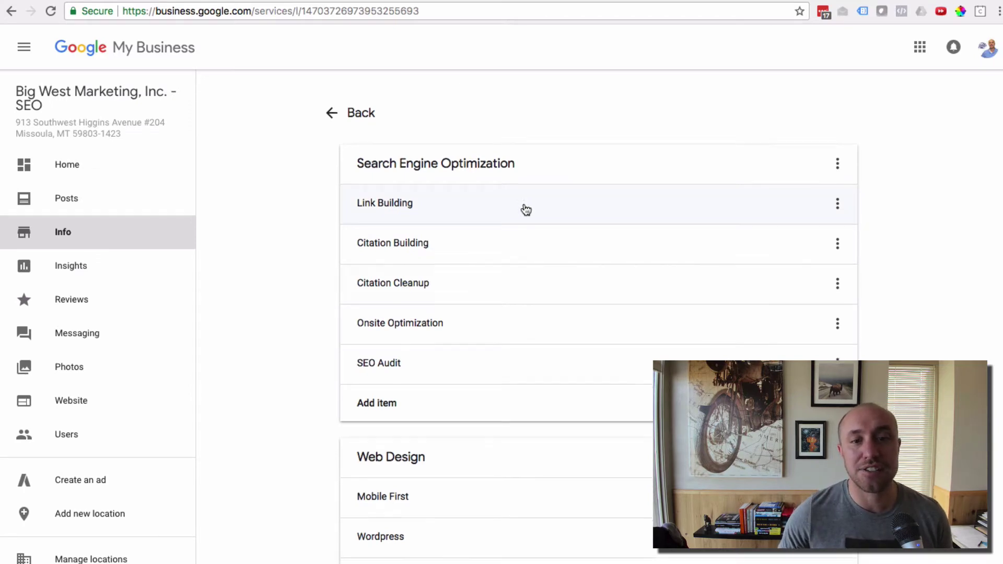
# Create a new services section named 'Social Media' with the item 'Facebook Ads'.
pyautogui.scroll(-3, 525, 210)
pyautogui.scroll(2, 526, 211)
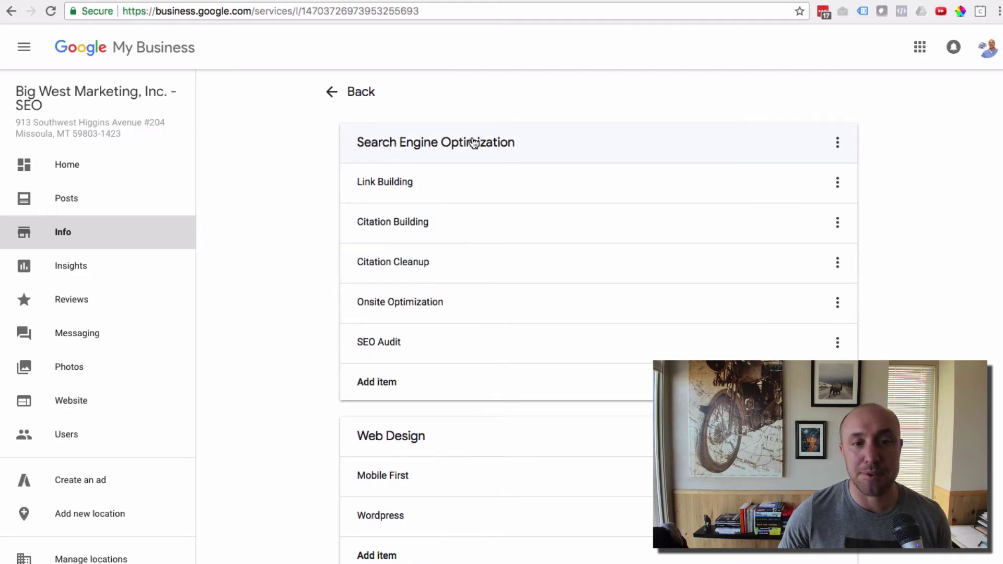
pyautogui.scroll(-1, 499, 193)
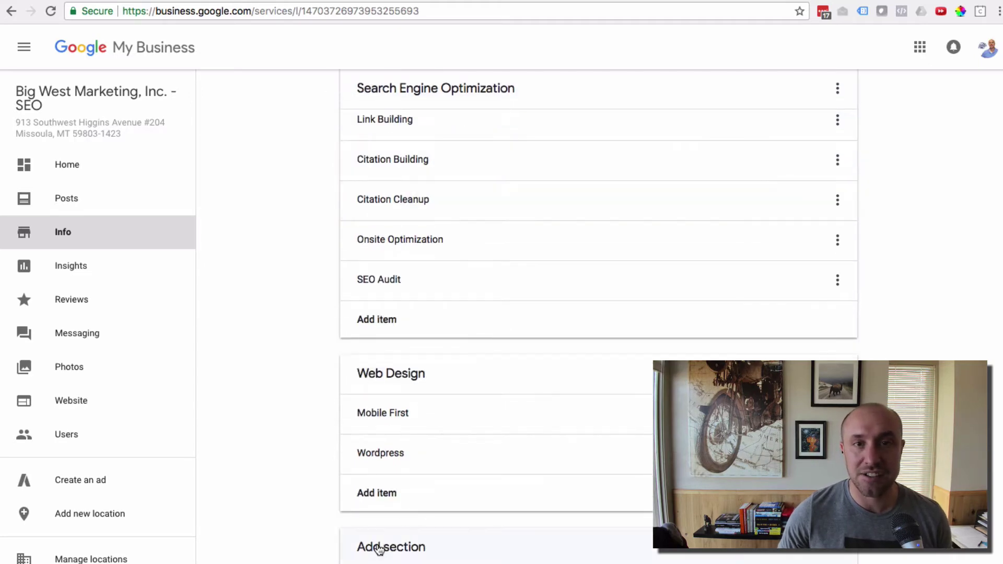
pyautogui.click(408, 550)
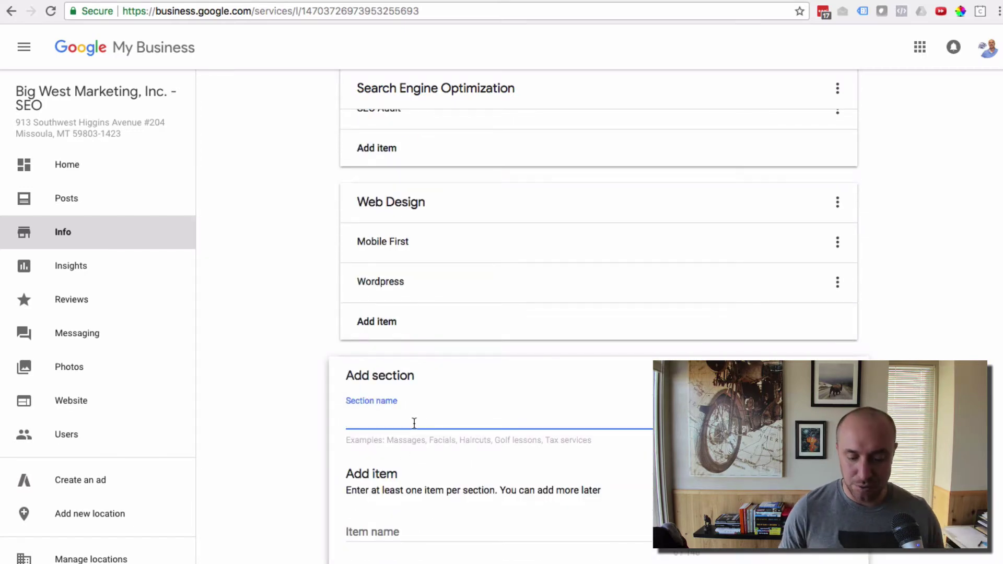
pyautogui.write('Socai')
pyautogui.press('BackSpace')
pyautogui.press('BackSpace')
pyautogui.write('i')
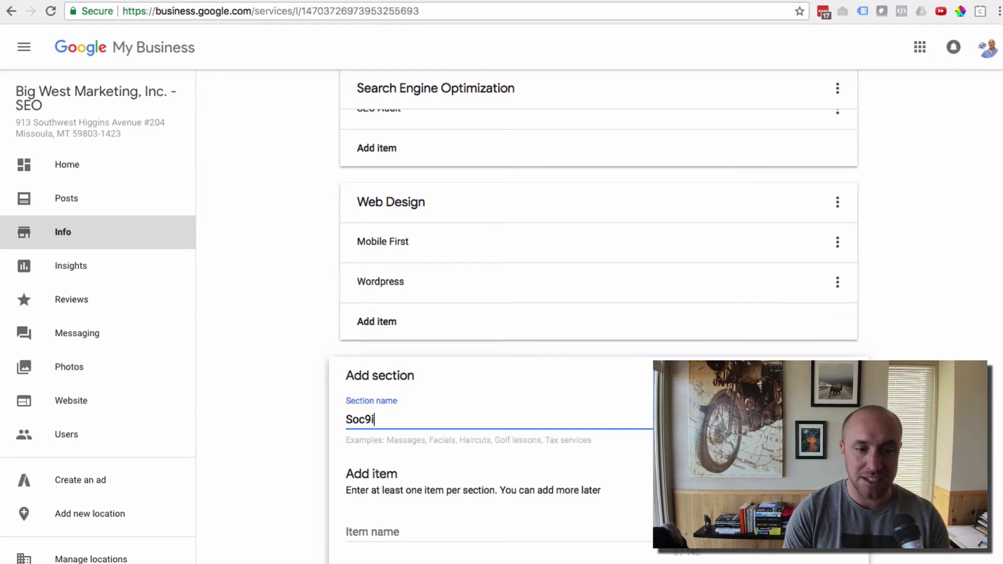
pyautogui.write('al Media')
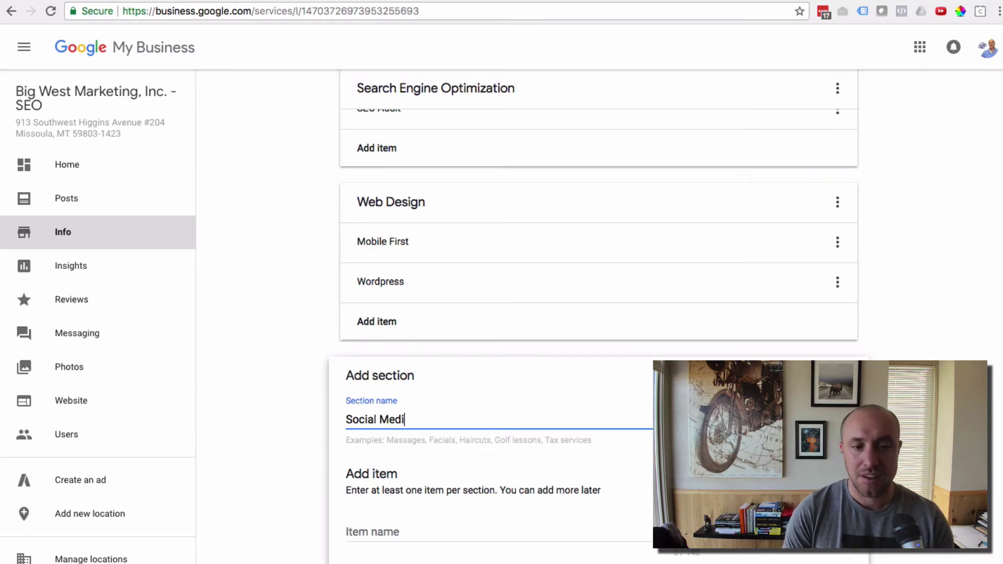
pyautogui.click(403, 530)
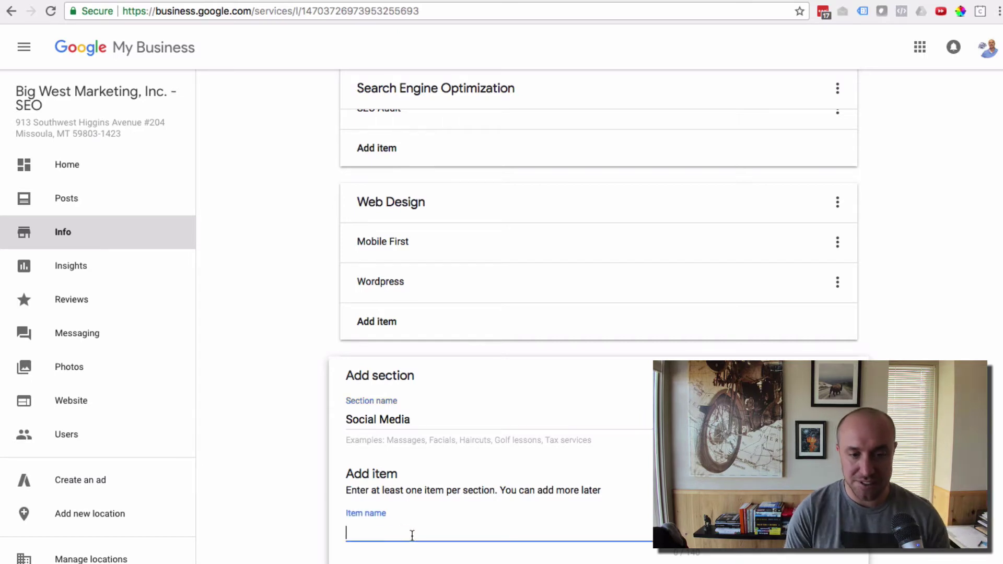
pyautogui.write('Facebook Ads')
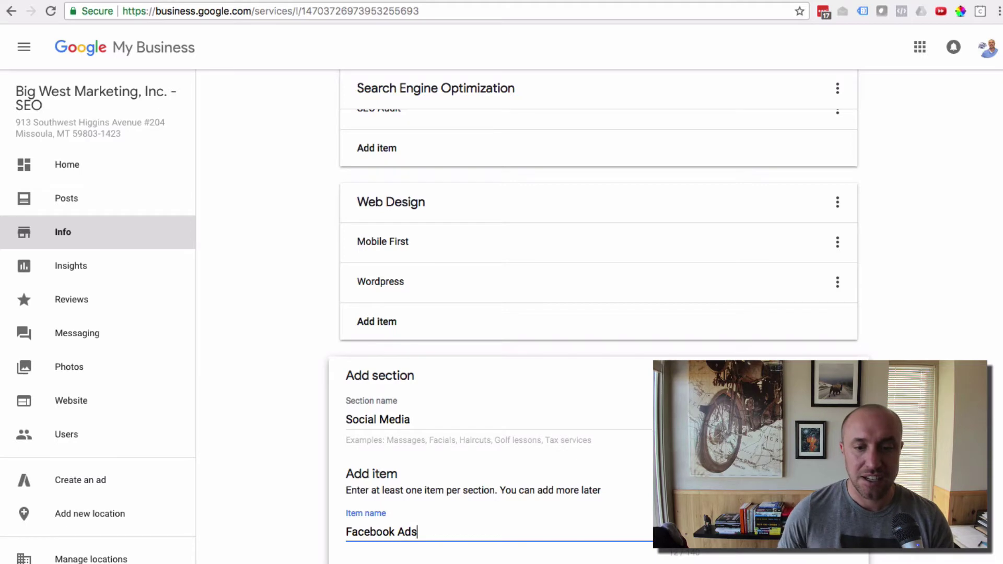
pyautogui.click(418, 556)
# Add 'Facebook Page Setup' as a second Social Media item.
pyautogui.scroll(-2, 423, 543)
pyautogui.click(820, 556)
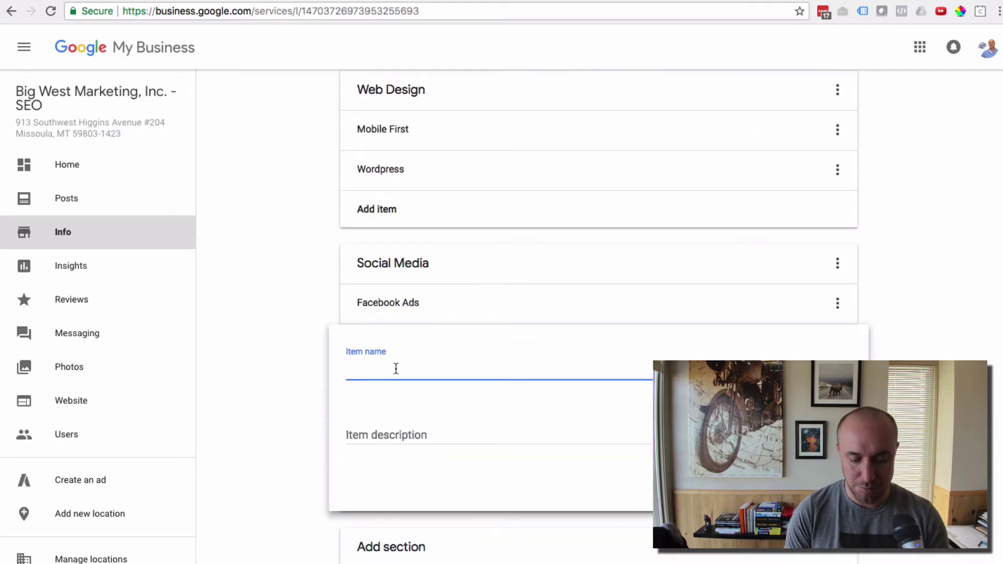
pyautogui.write('Facebook')
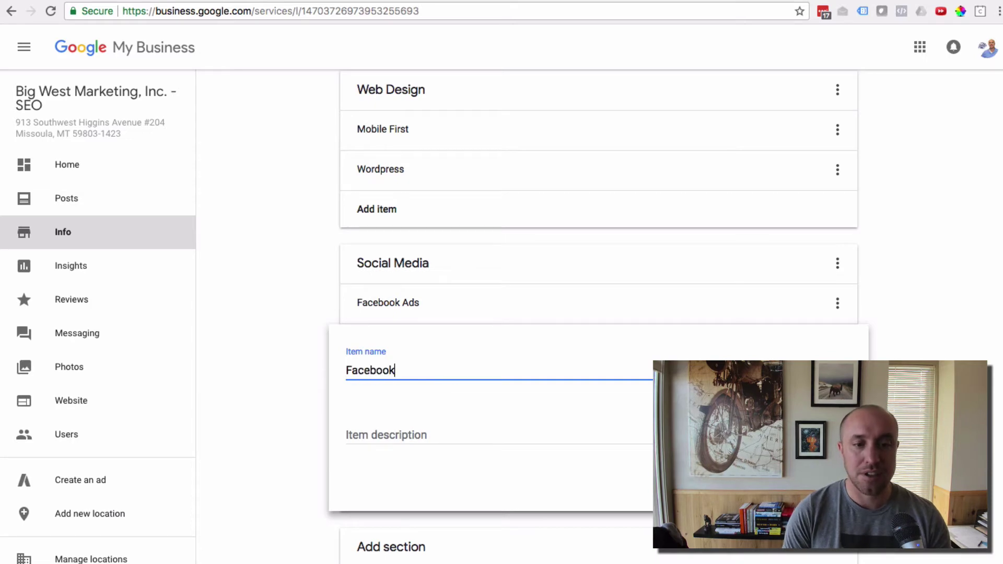
pyautogui.write(' Page Setup')
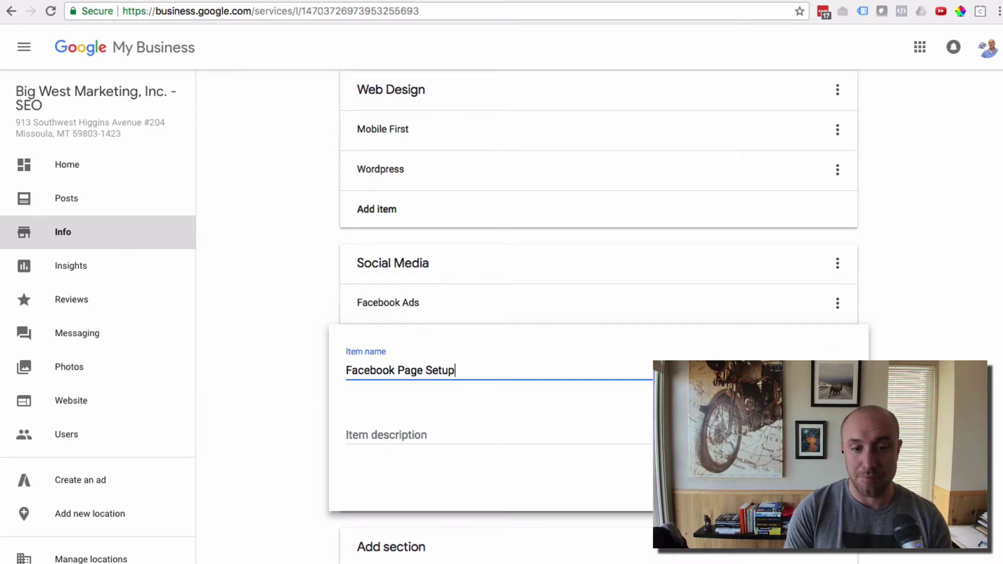
pyautogui.press('Return')
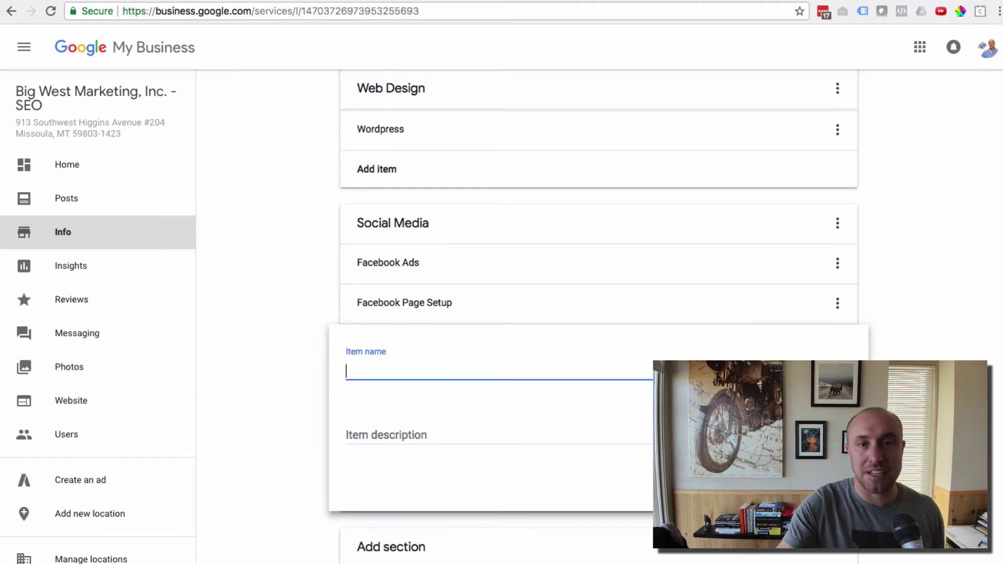
pyautogui.scroll(1, 598, 261)
pyautogui.scroll(7, 673, 286)
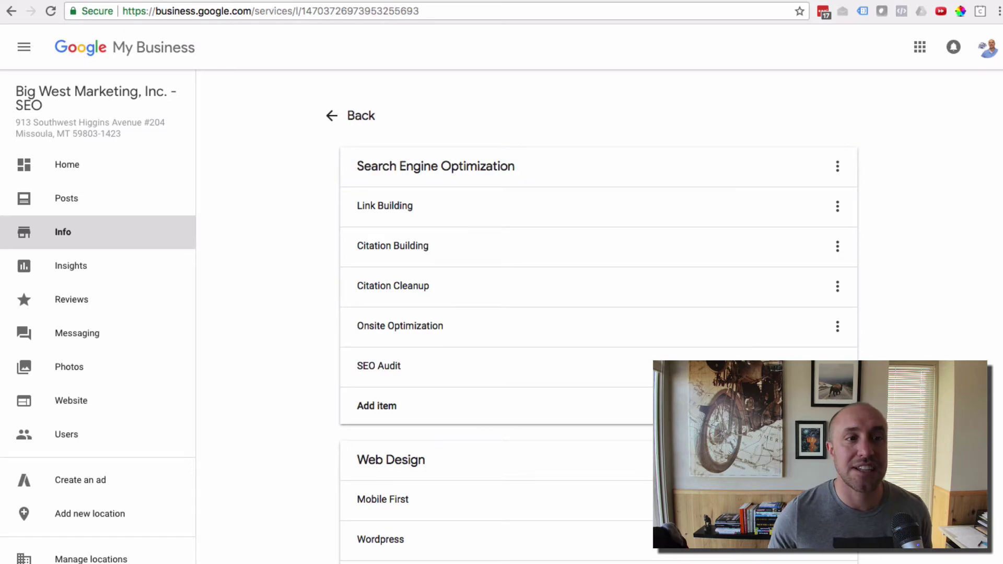
# On the Google tab, search for 'big west marketing' and scroll through the results.
pyautogui.hotkey('ctrl', 'Tab')
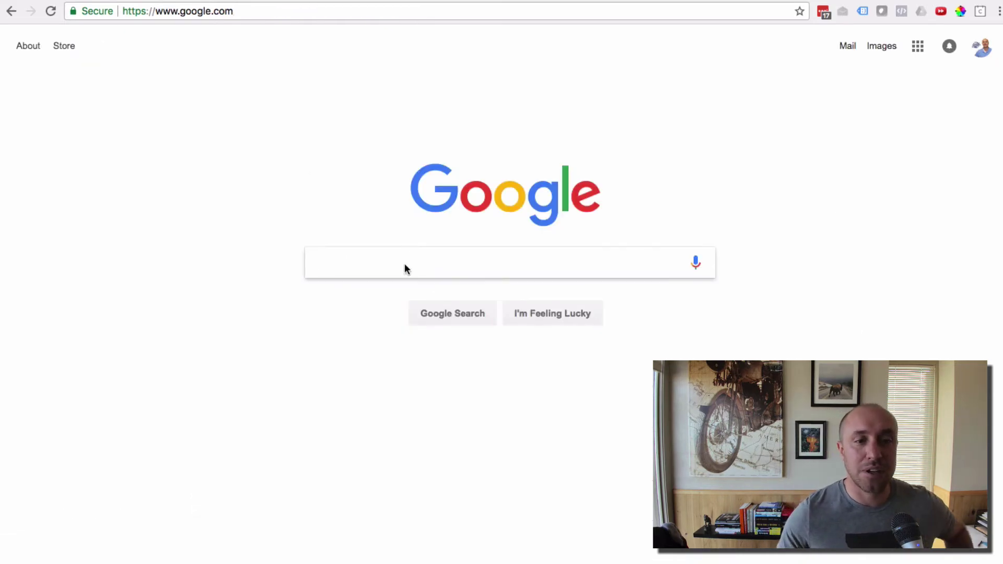
pyautogui.write('bigw')
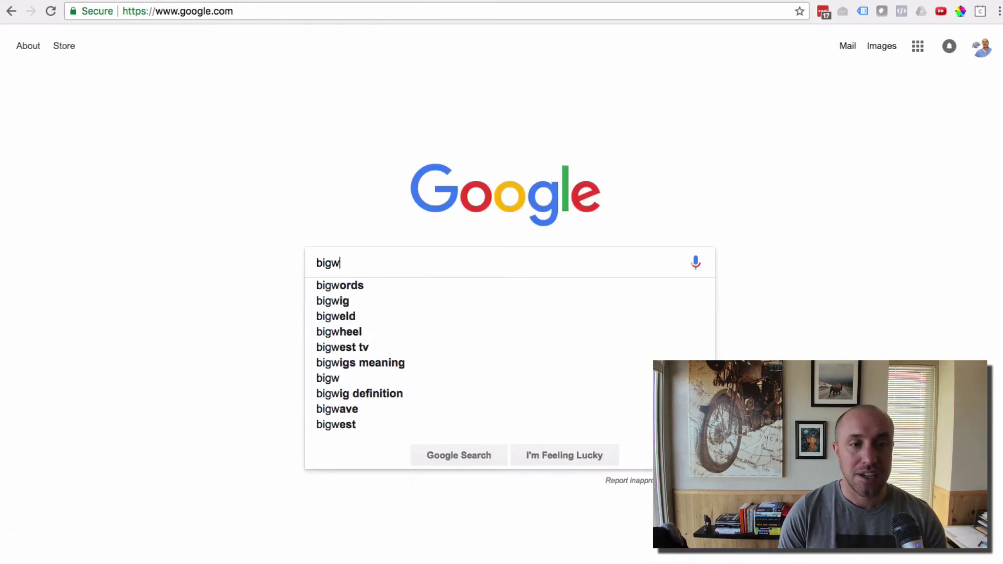
pyautogui.press('BackSpace')
pyautogui.write('wet')
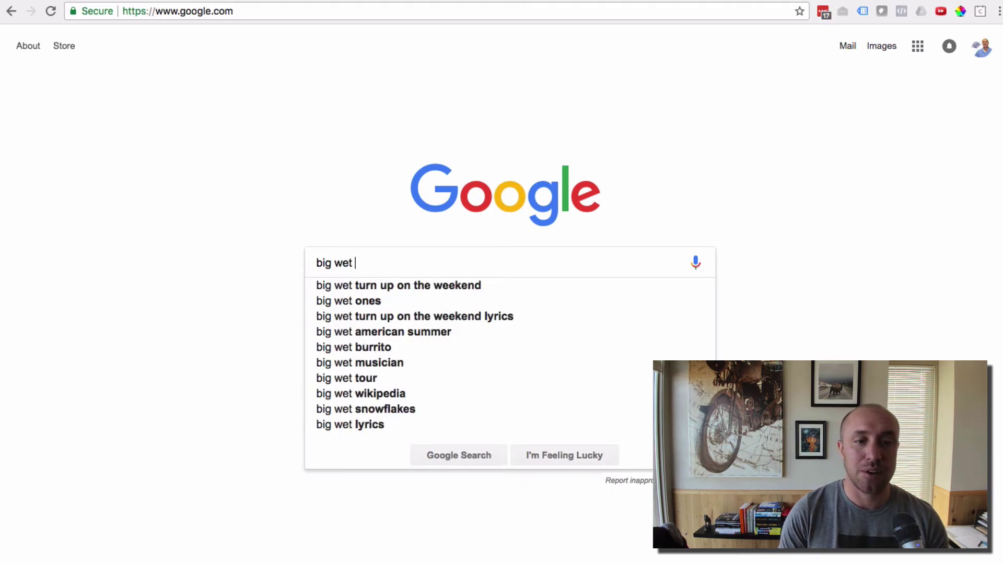
pyautogui.press('BackSpace')
pyautogui.write('st marketing')
pyautogui.press('Return')
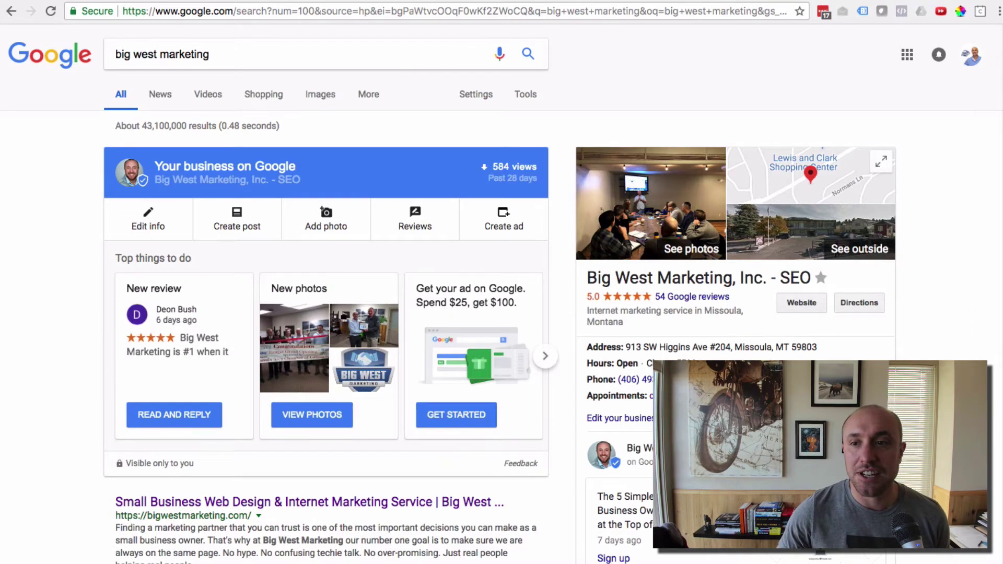
pyautogui.scroll(-1, 880, 298)
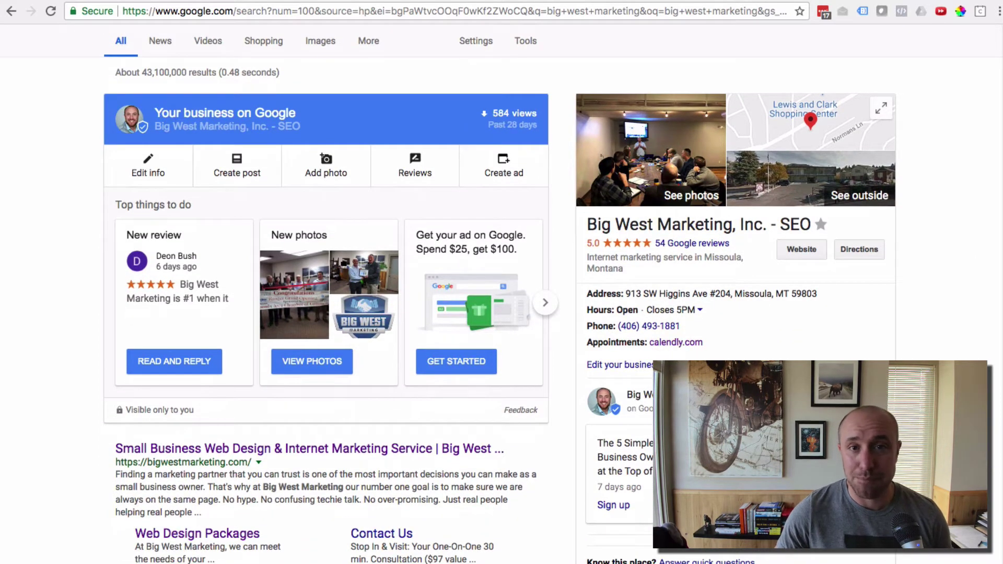
pyautogui.scroll(-10, 999, 84)
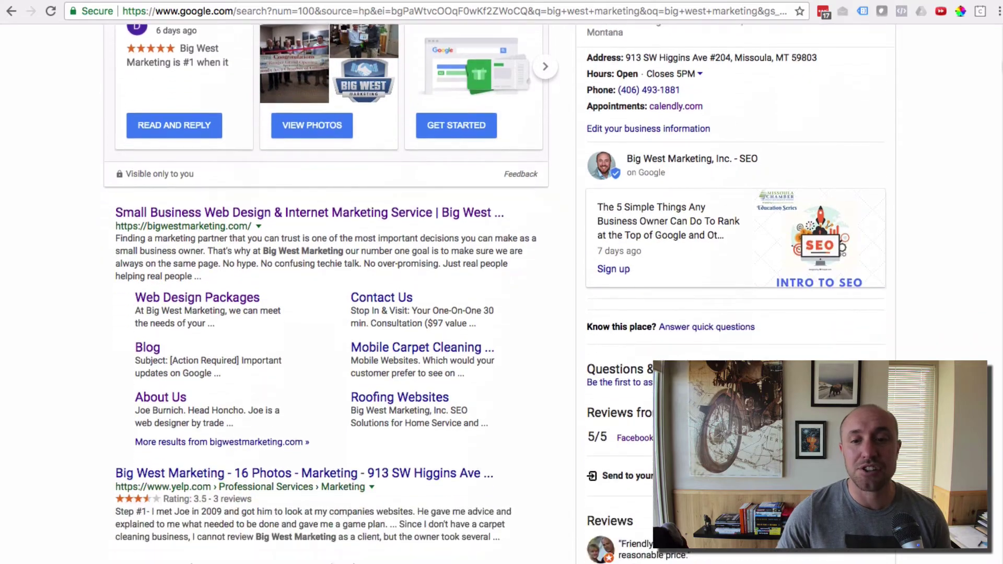
pyautogui.scroll(12, 1000, 84)
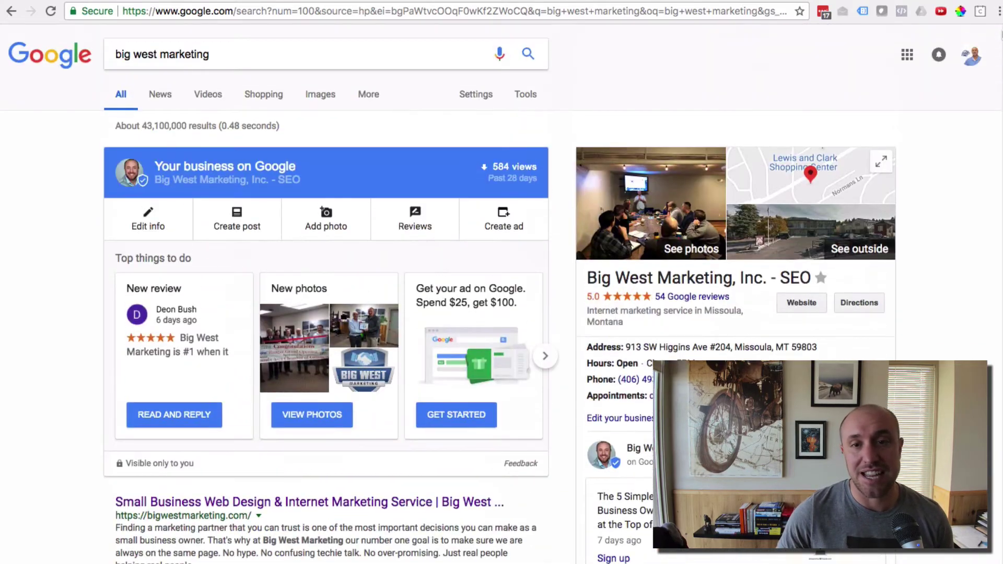